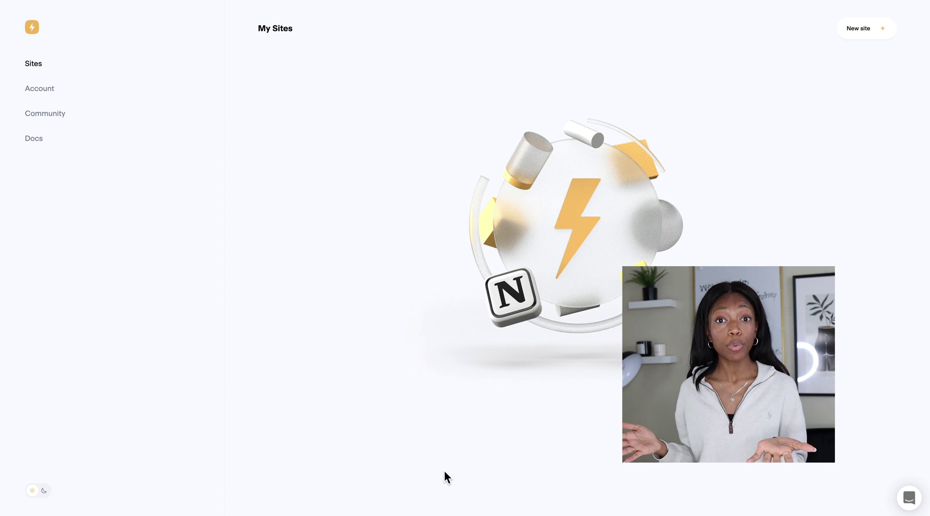
Step: Start a new Super site, naming it after the Notion page
key("ctrl+Right")
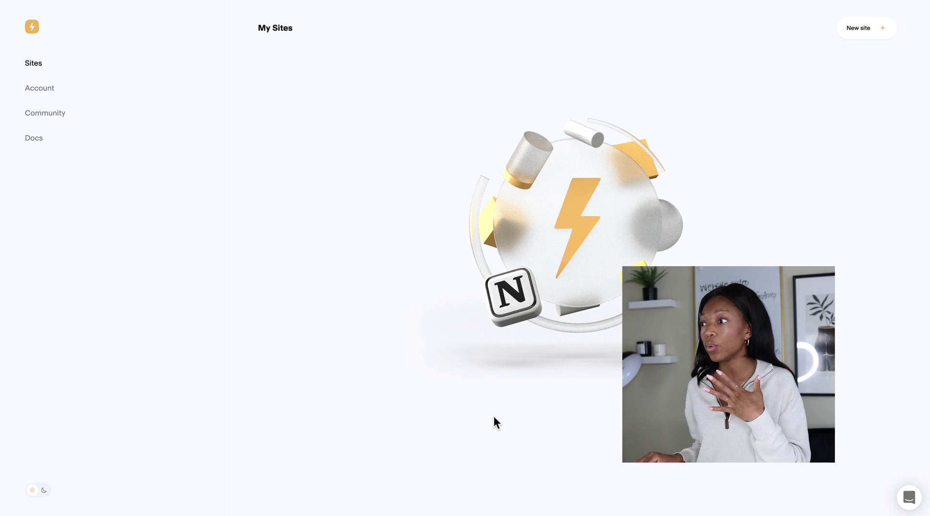
left_click(889, 28)
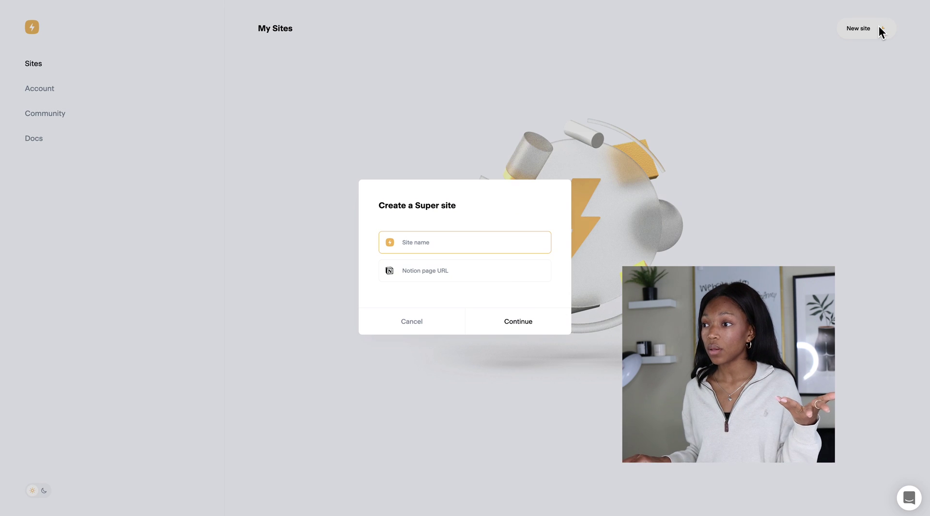
type("nicole")
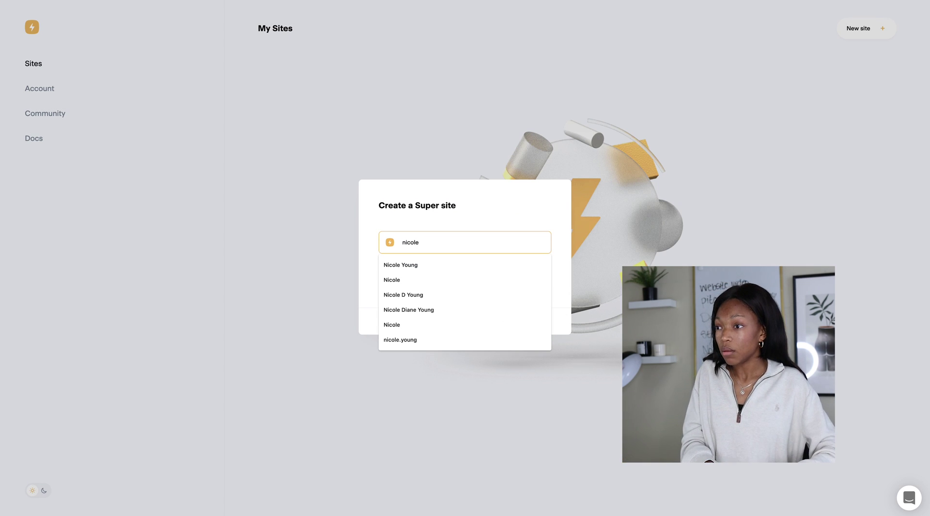
type(".young")
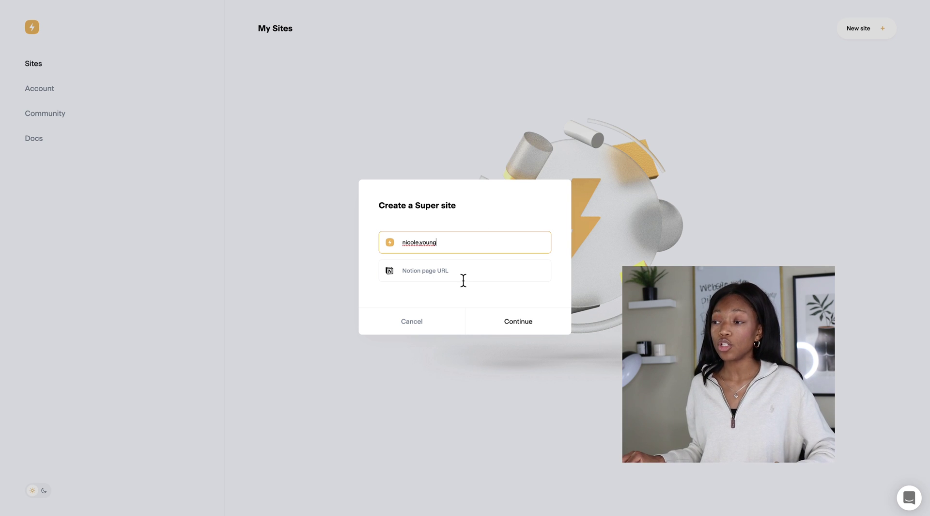
Step: Link the site to the page's public notion.site URL and create it
key("super+Tab")
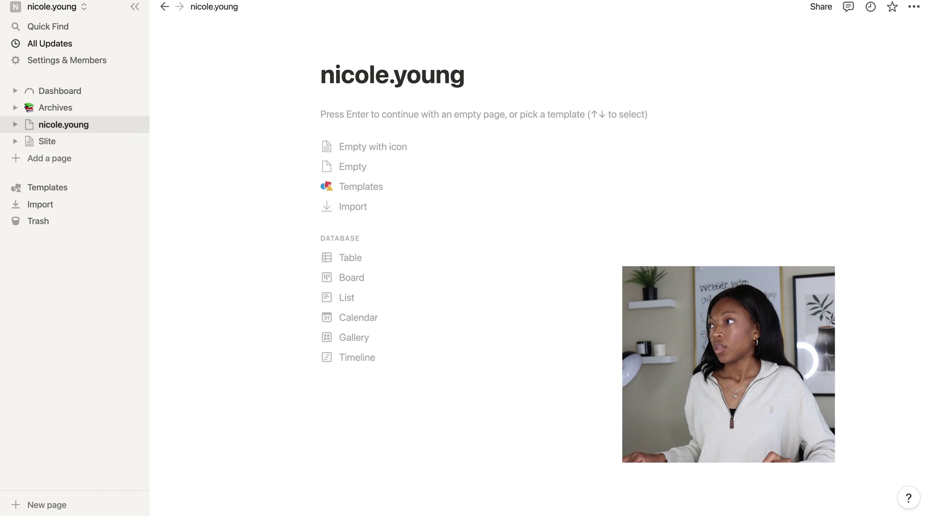
left_click(823, 10)
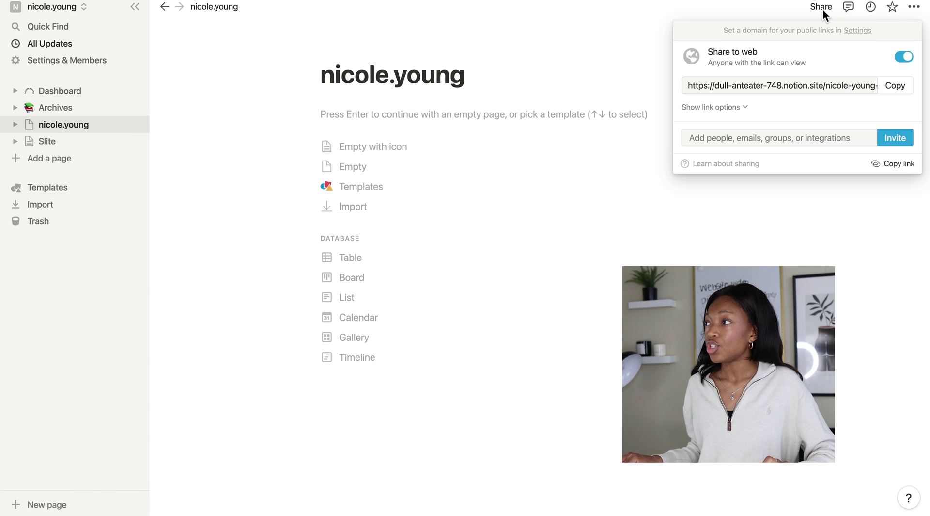
mouse_move(911, 74)
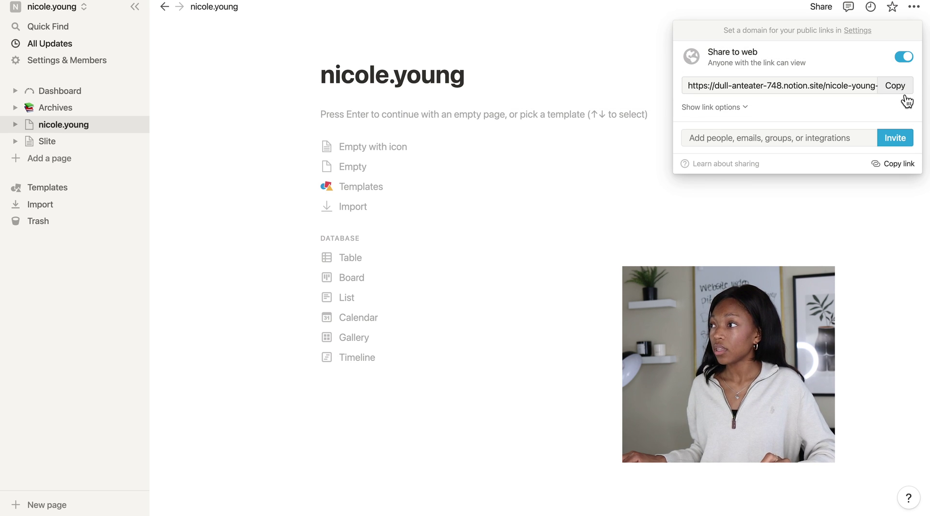
key("ctrl+Left")
left_click(458, 267)
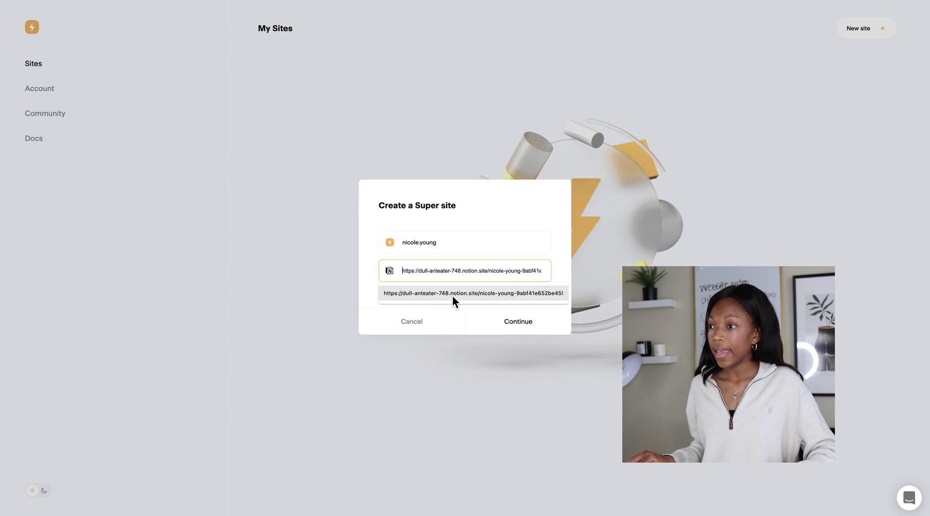
left_click(452, 296)
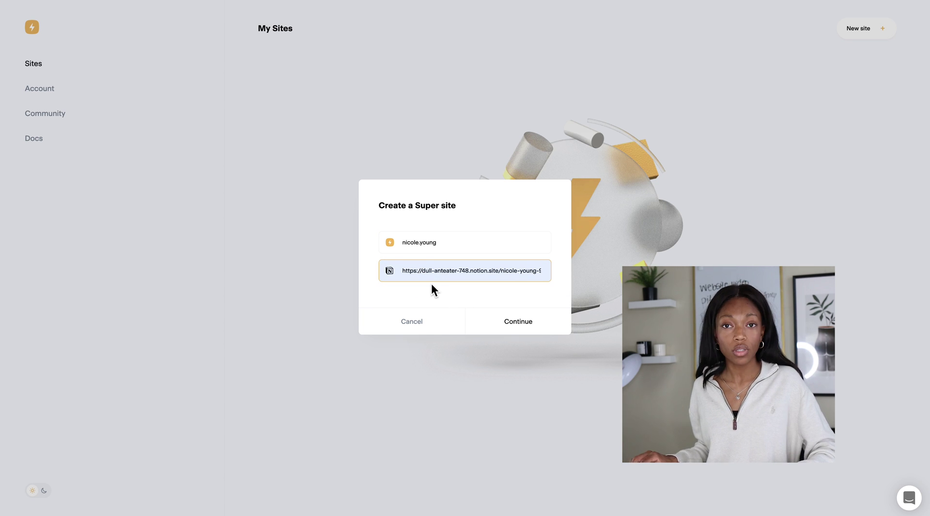
left_click(531, 335)
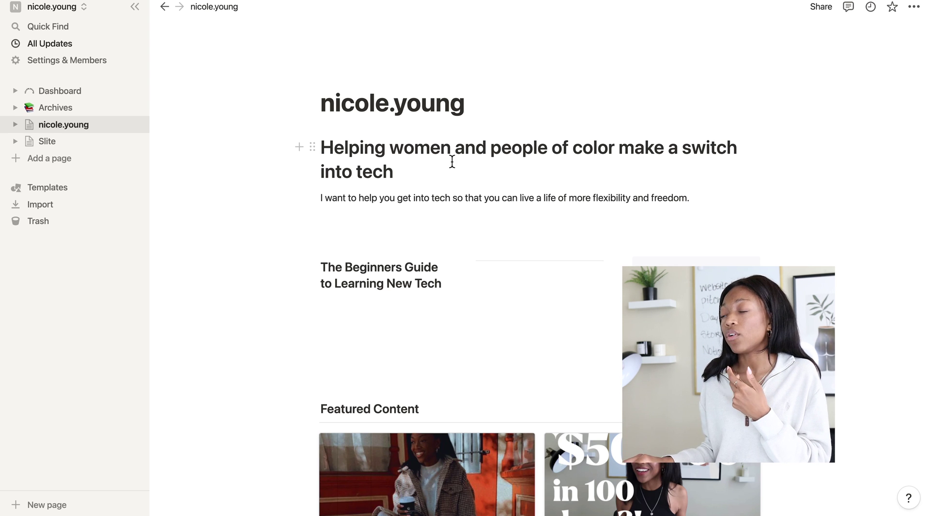
scroll(451, 162, "down", 1)
scroll(452, 161, "down", 2)
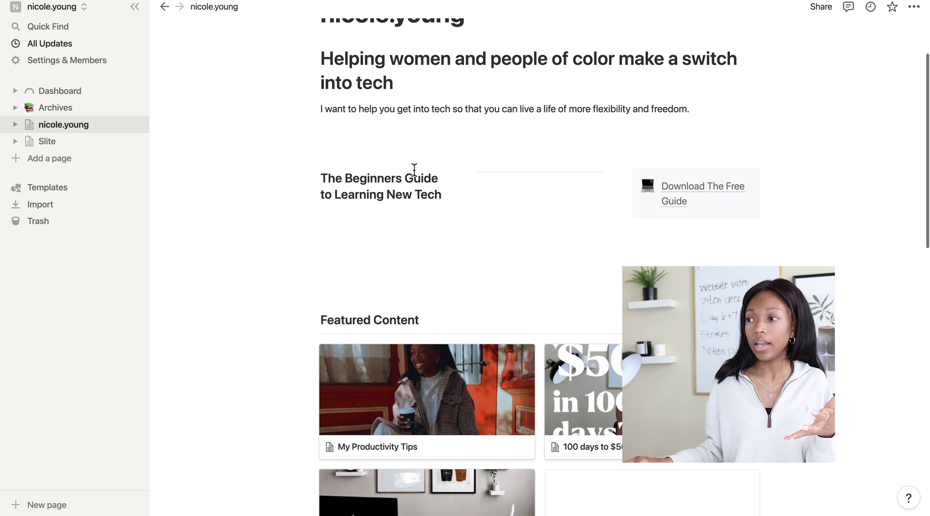
scroll(731, 201, "down", 4)
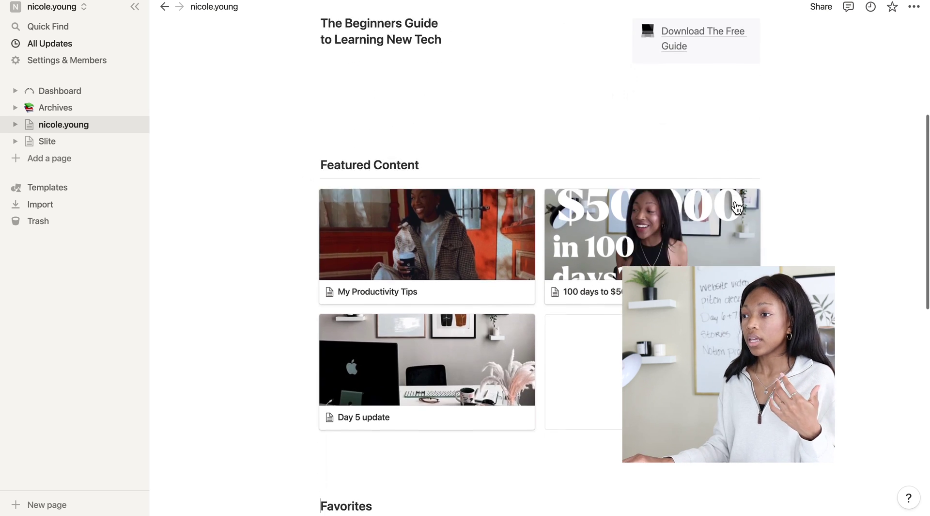
scroll(373, 125, "down", 4)
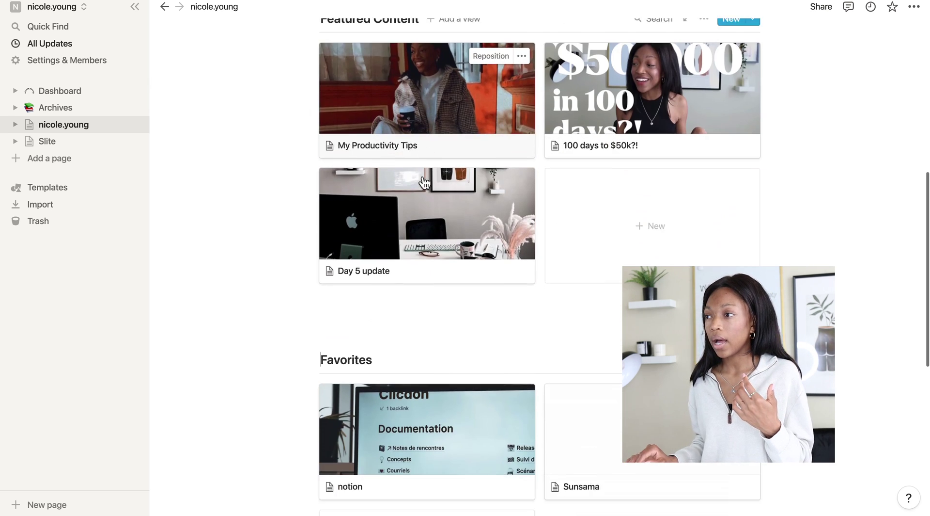
scroll(425, 182, "down", 8)
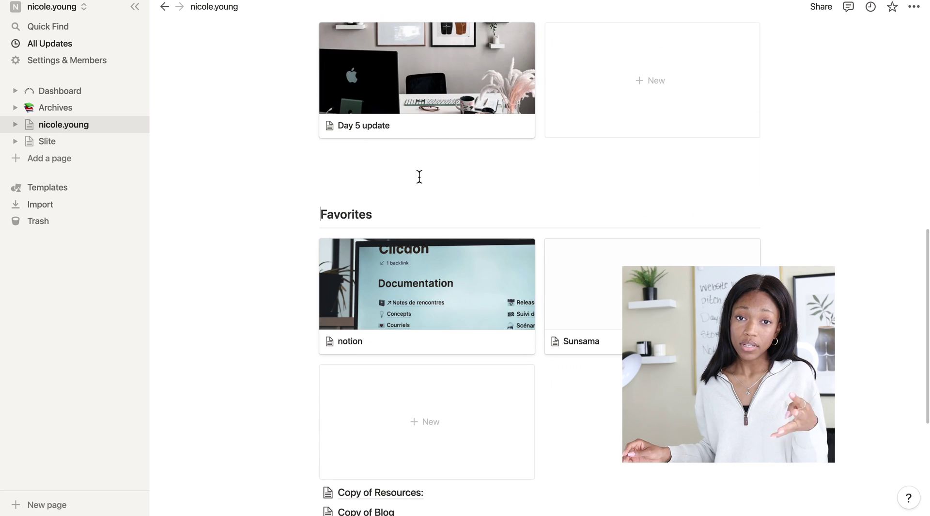
scroll(419, 176, "down", 2)
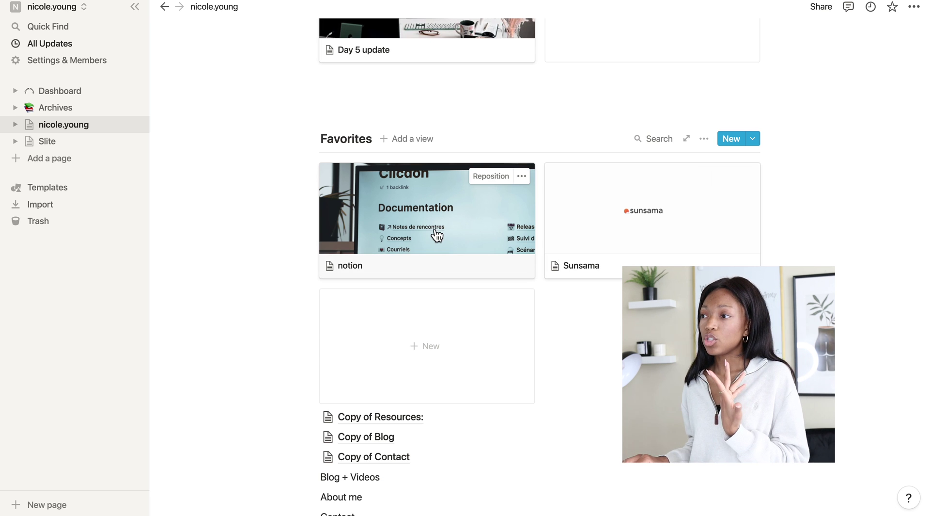
scroll(436, 235, "up", 9)
scroll(437, 234, "down", 2)
scroll(436, 233, "up", 4)
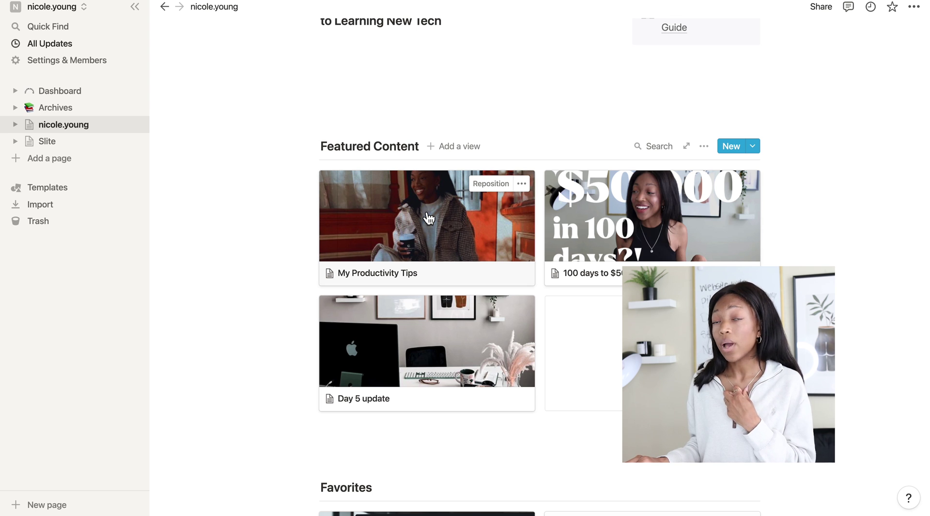
left_click(670, 219)
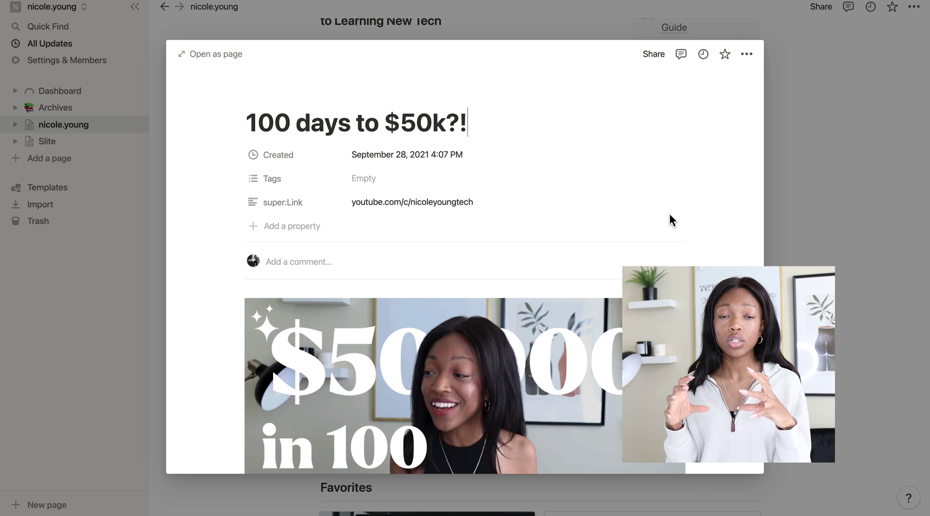
scroll(670, 218, "down", 2)
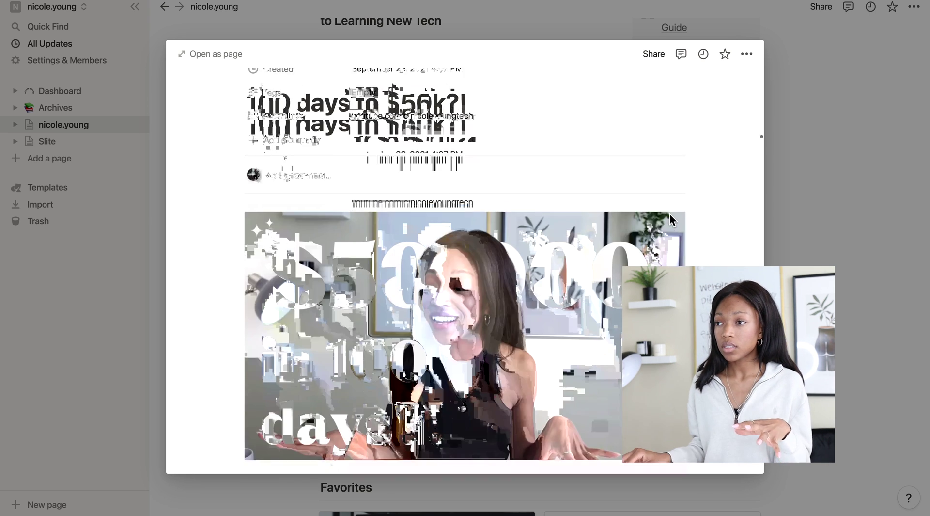
scroll(669, 213, "down", 3)
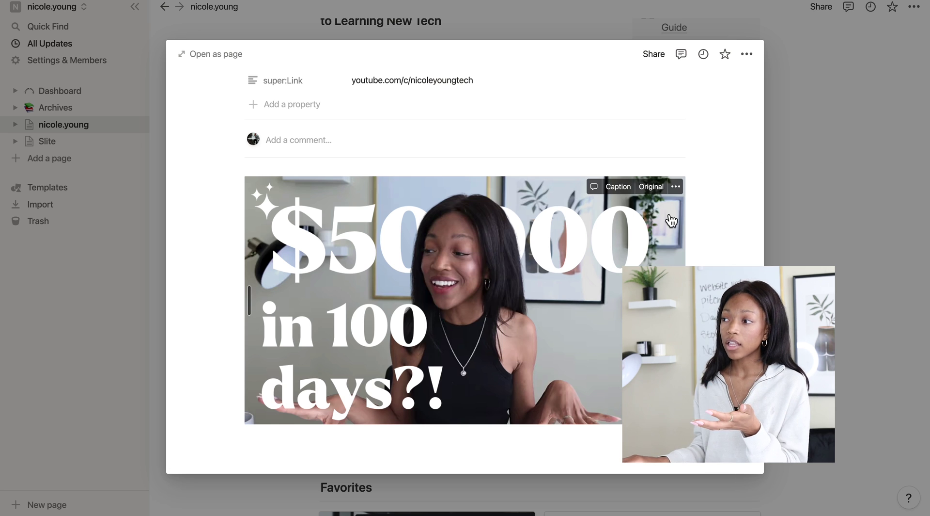
scroll(671, 220, "up", 4)
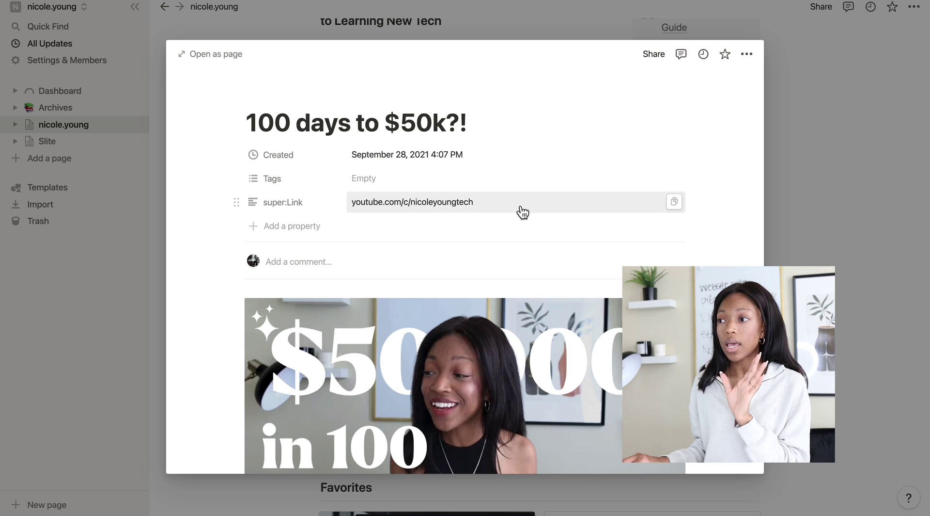
left_click(830, 200)
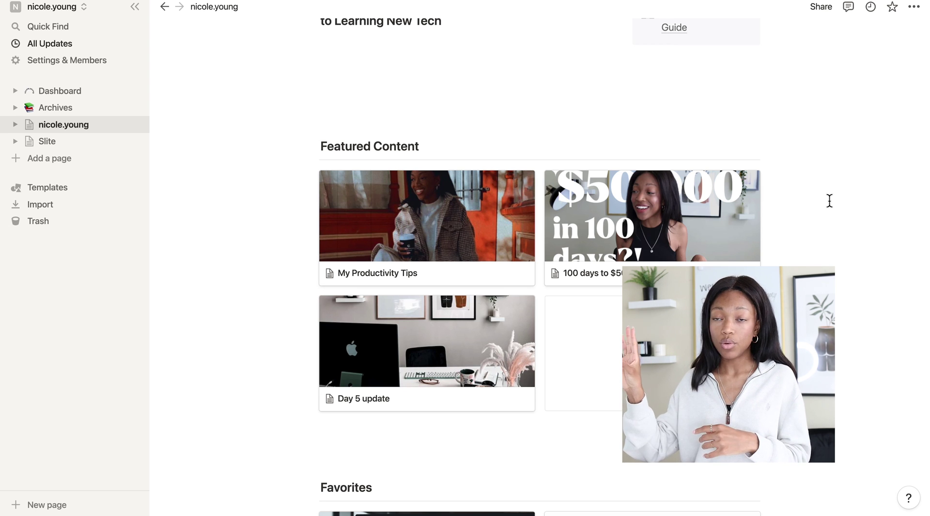
Step: Scroll back to the top of the Notion page, then move to the browser
scroll(616, 266, "down", 8)
scroll(616, 266, "up", 3)
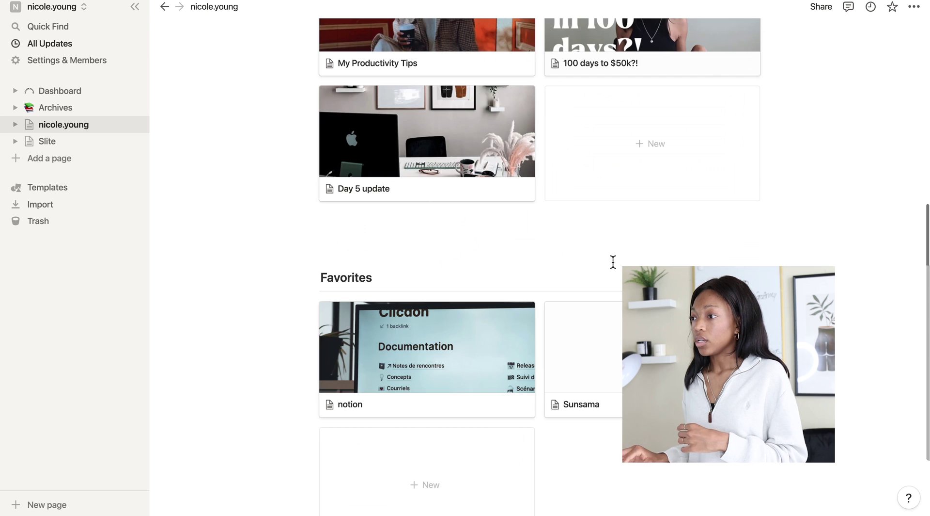
scroll(616, 266, "down", 2)
scroll(616, 266, "down", 4)
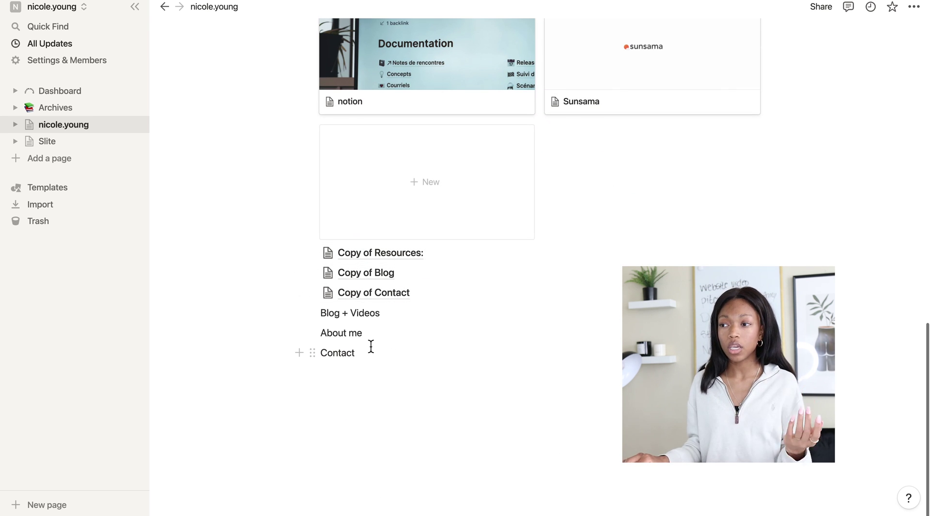
scroll(372, 347, "up", 3)
scroll(373, 334, "up", 9)
scroll(373, 335, "down", 5)
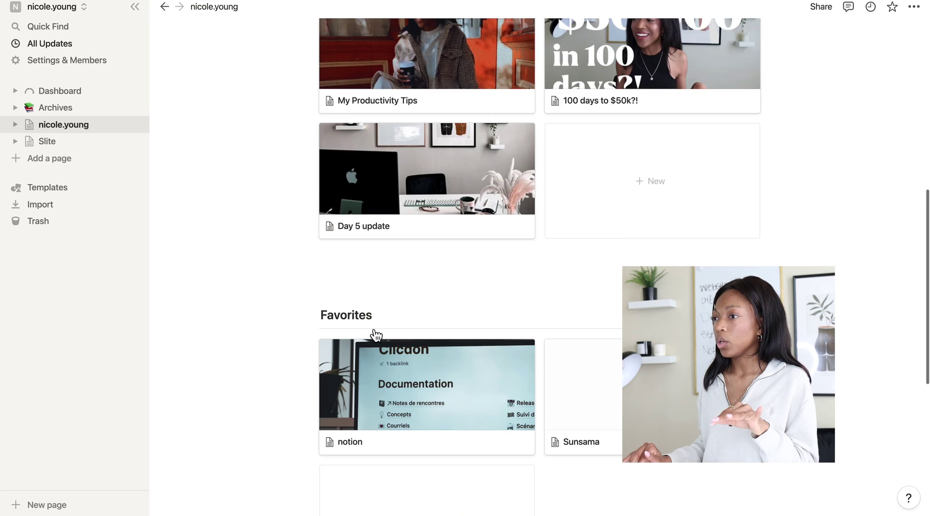
scroll(371, 329, "up", 8)
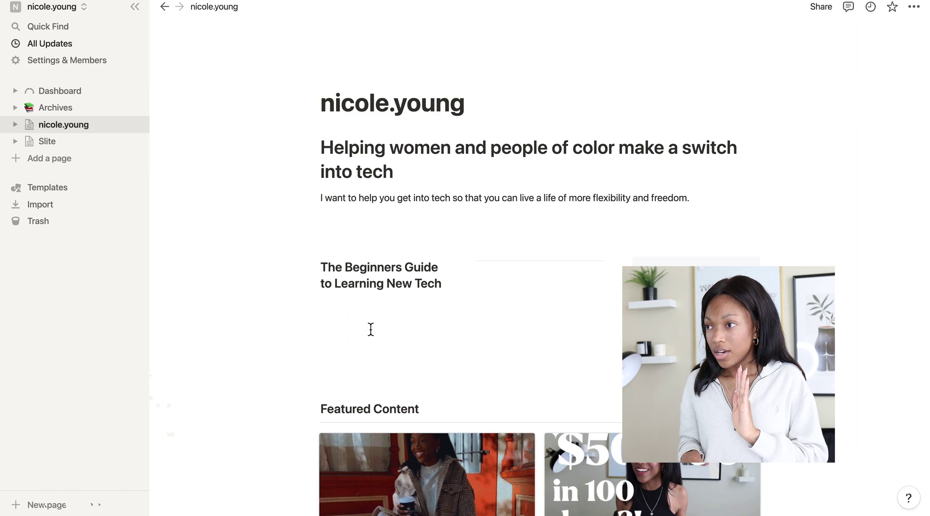
key("ctrl+Left")
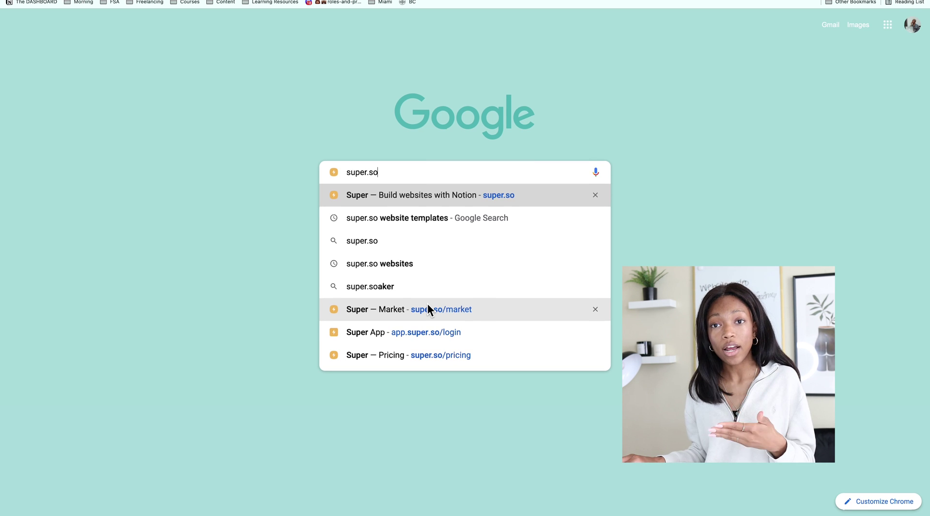
Step: Find and open the Slite template in Super Market
left_click(427, 309)
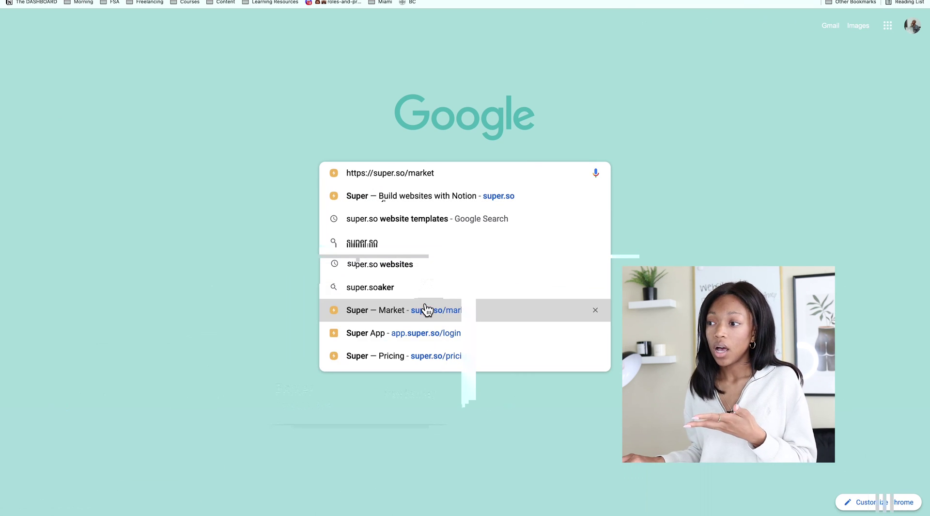
scroll(427, 310, "down", 3)
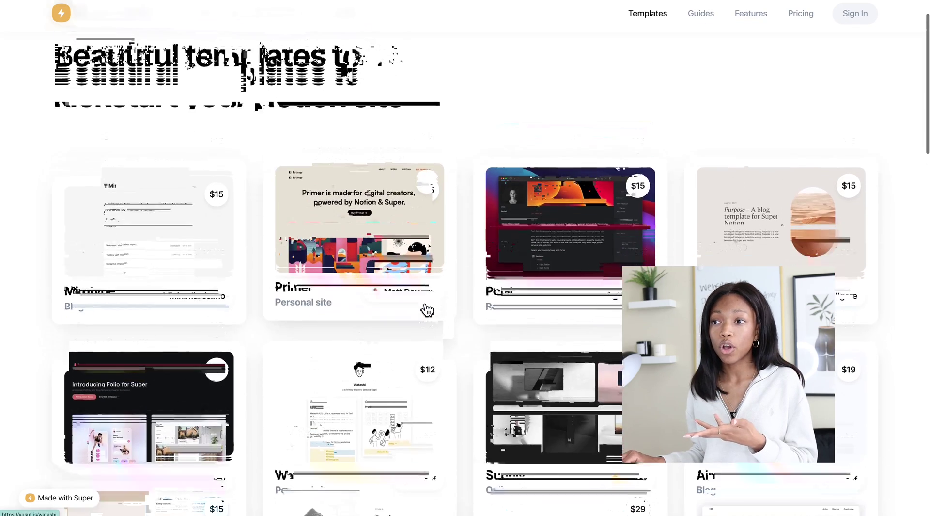
scroll(427, 311, "down", 2)
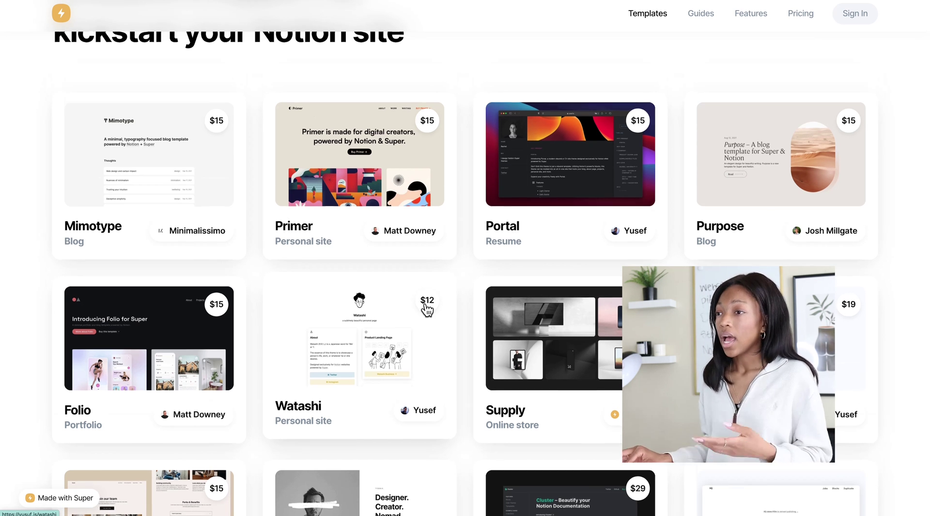
scroll(427, 308, "down", 4)
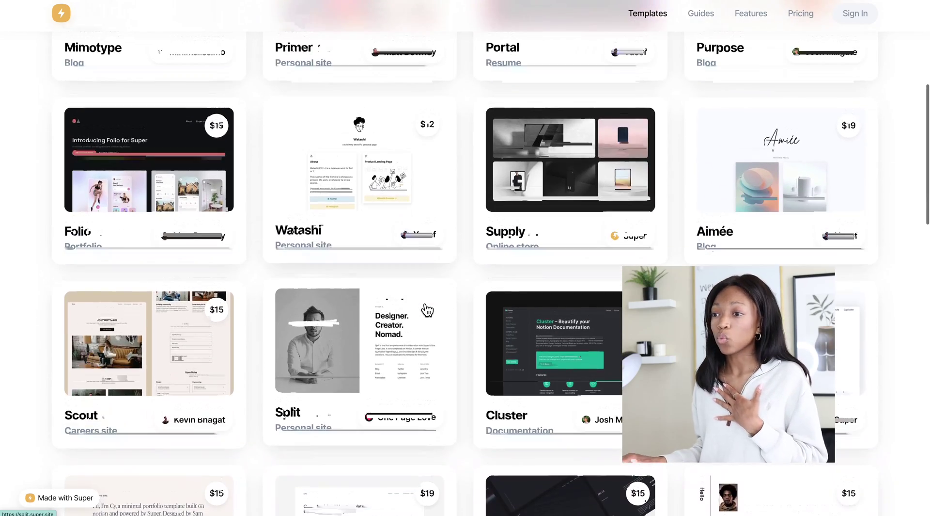
scroll(427, 310, "down", 2)
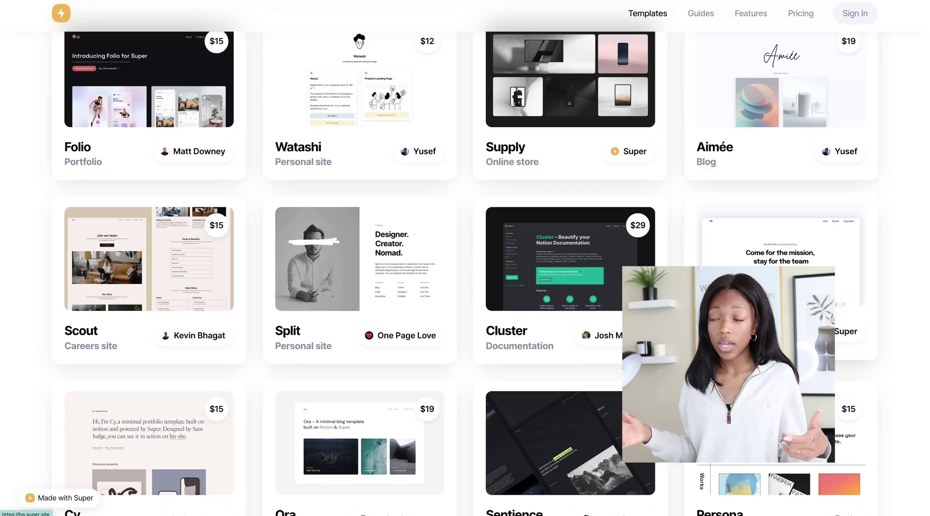
scroll(465, 257, "down", 5)
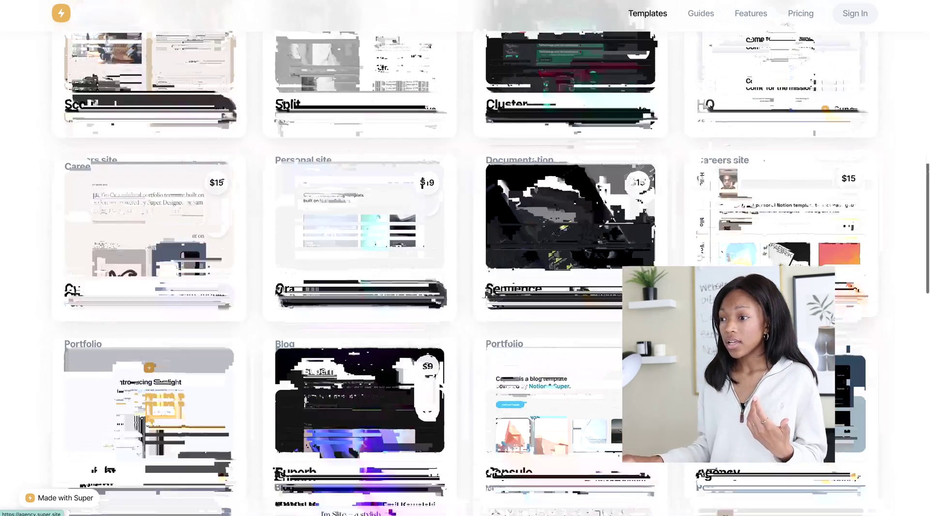
scroll(320, 401, "down", 5)
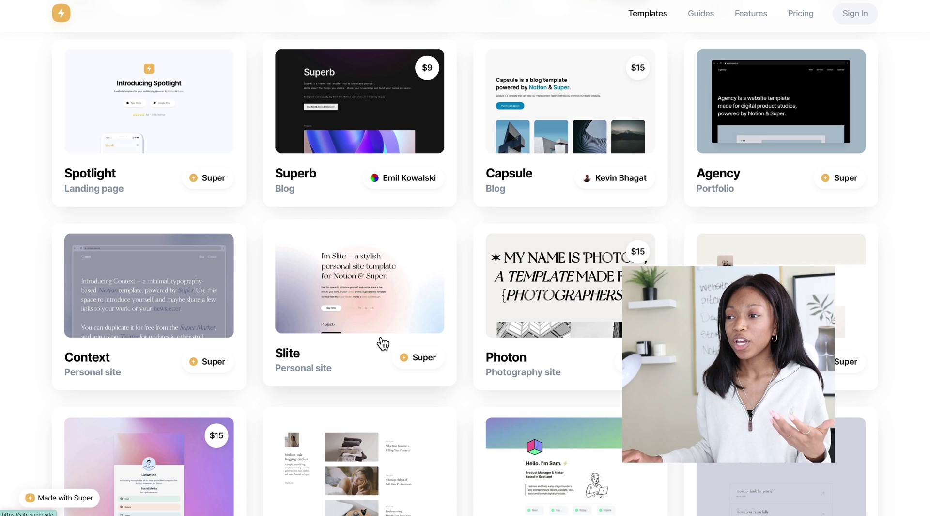
left_click(363, 340)
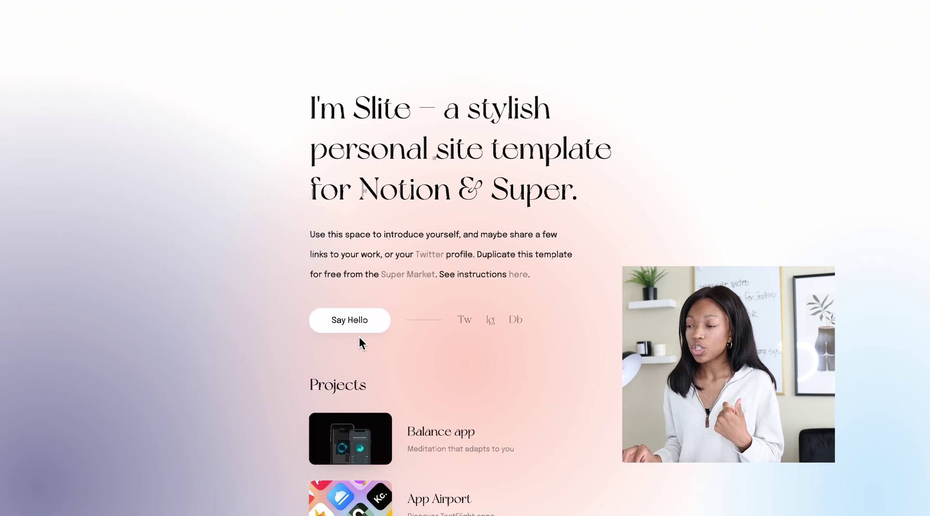
Step: Open Slite's setup instructions and select its stylesheet <link> code snippet
scroll(465, 258, "down", 1)
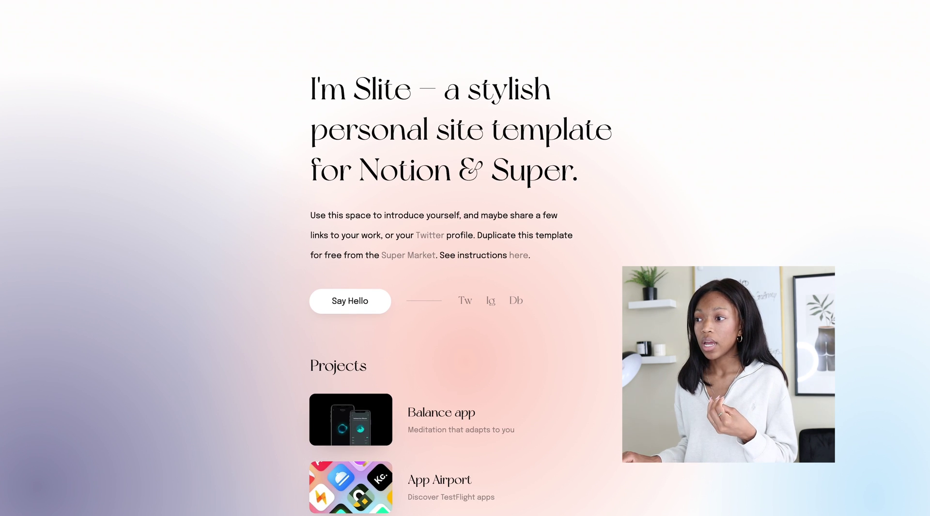
left_click(522, 262)
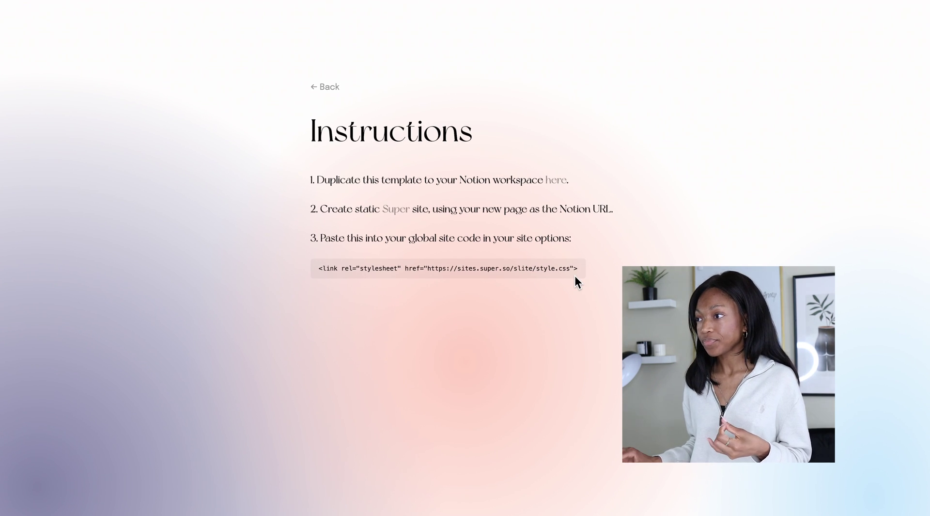
left_click(385, 189)
left_click_drag(384, 189, 549, 190)
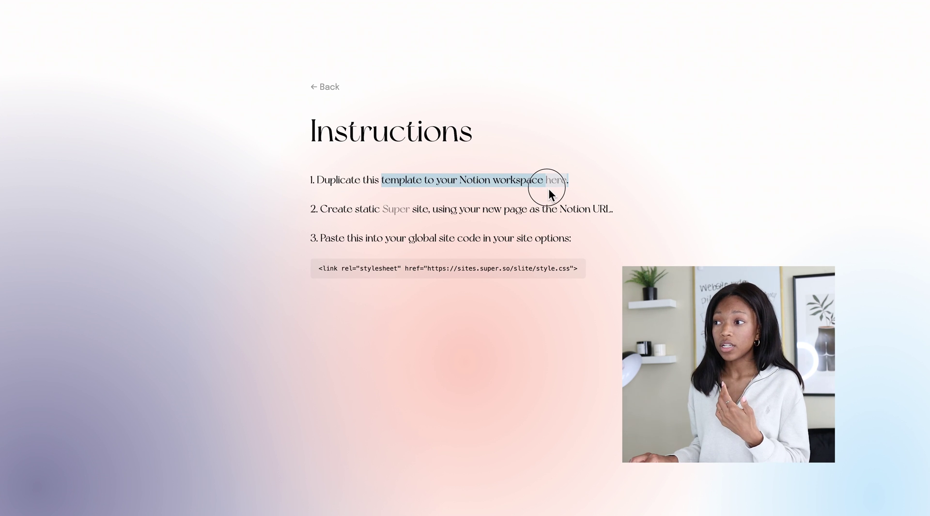
left_click(548, 188)
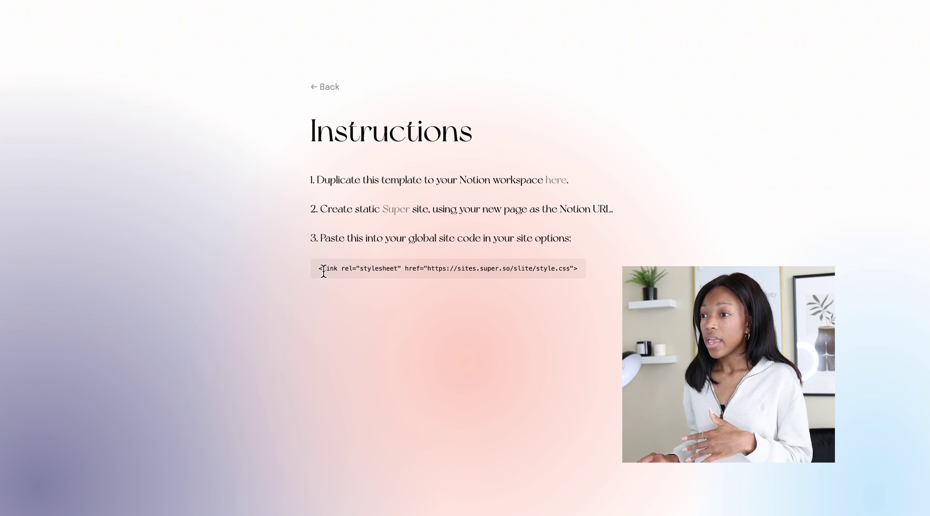
left_click_drag(324, 268, 583, 276)
key("ctrl+c")
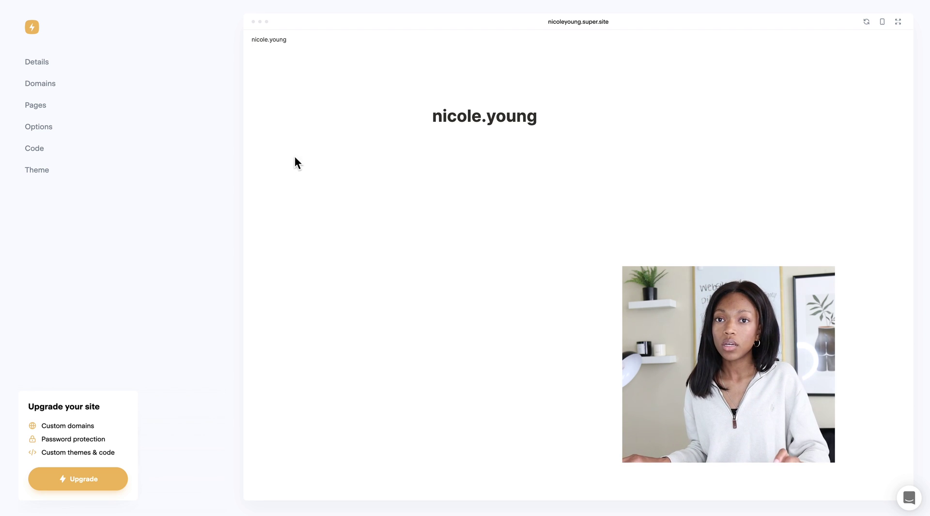
Step: Paste the Slite <link rel="stylesheet"> tag into the global Head code and save
left_click(43, 152)
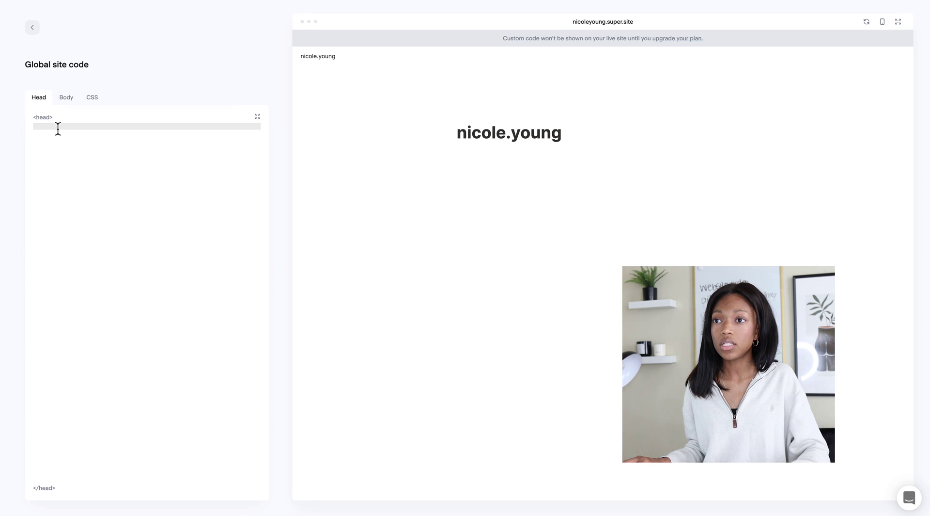
left_click(73, 129)
key("ctrl+v")
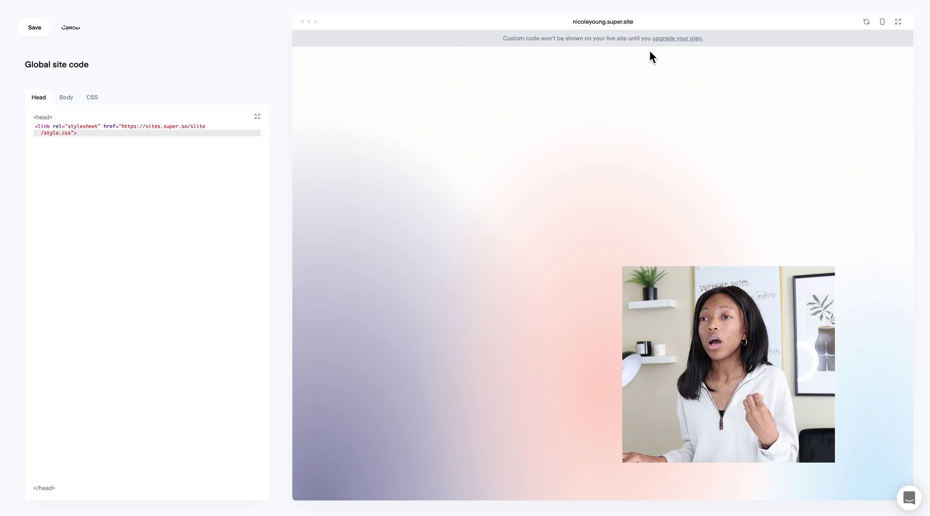
left_click(46, 33)
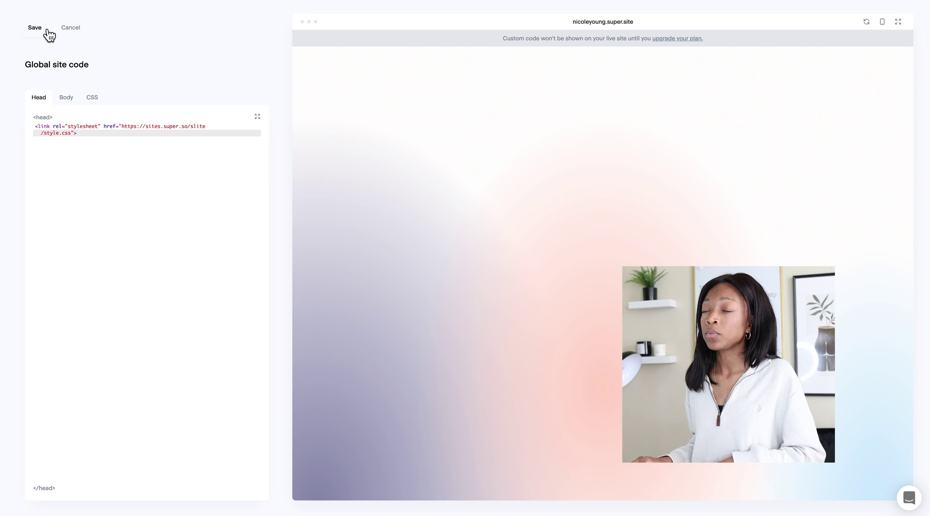
left_click(37, 33)
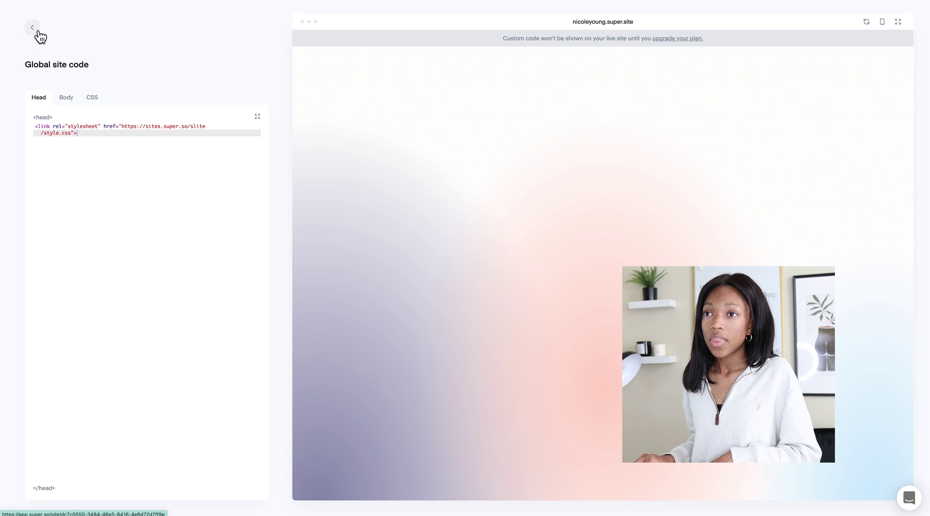
Step: Refresh the styled site preview and view the empty Body code section
left_click(871, 27)
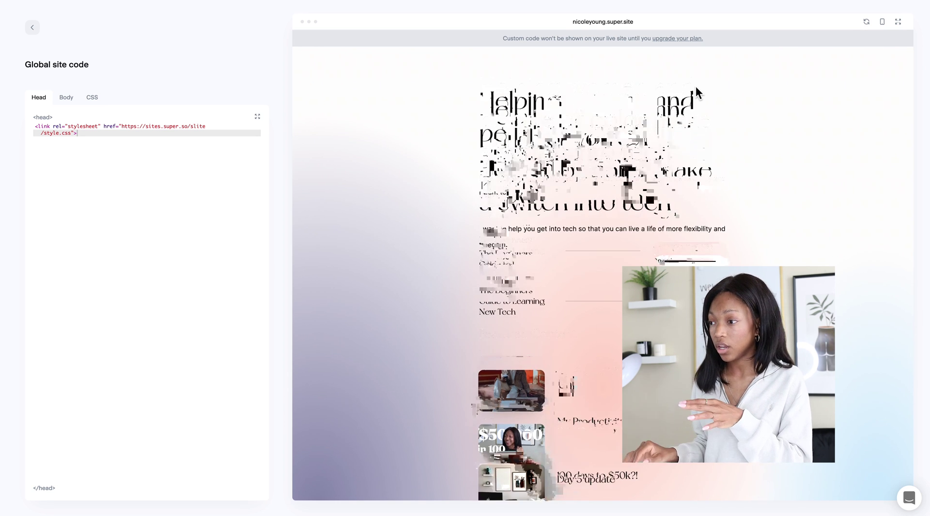
scroll(696, 86, "down", 10)
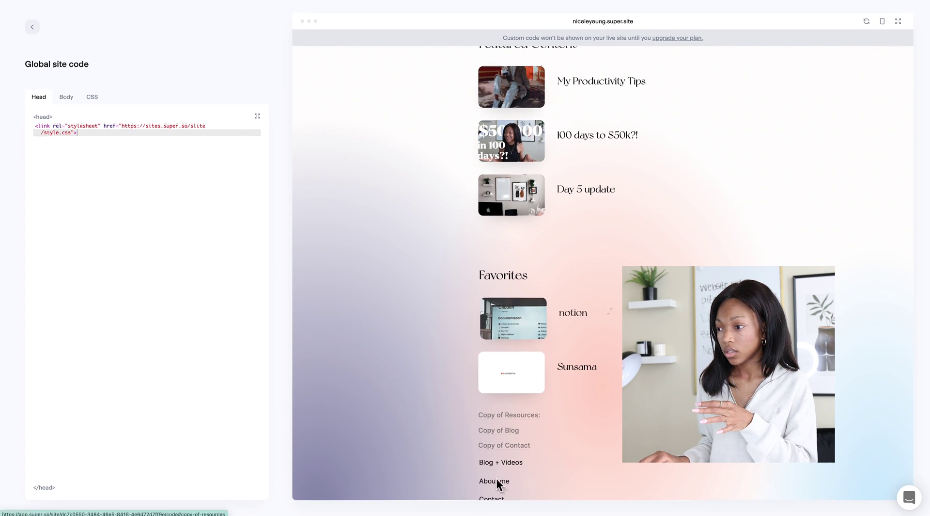
scroll(561, 313, "up", 6)
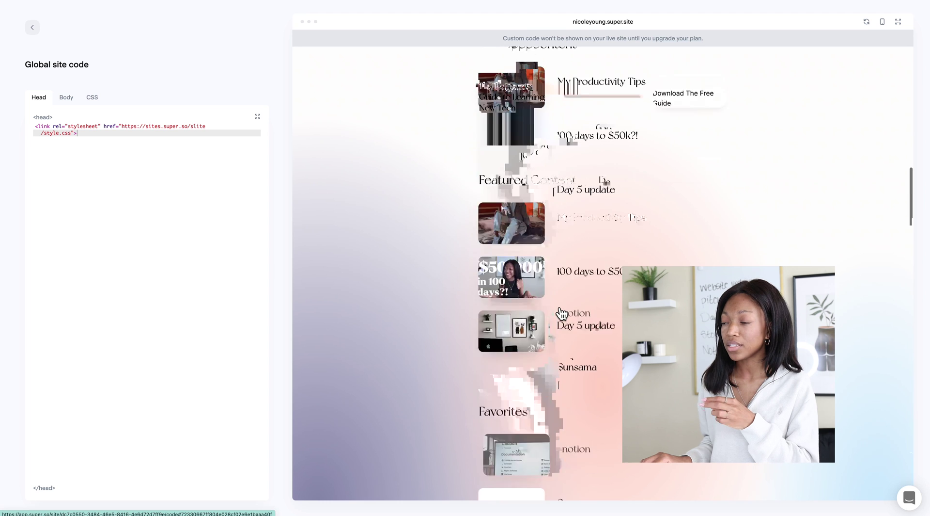
left_click(867, 22)
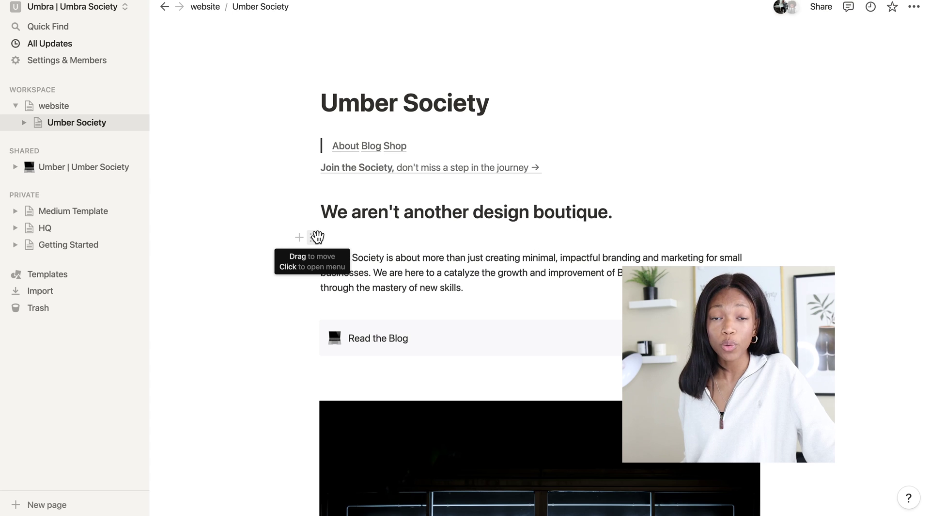
Step: Scroll to the bottom of Umber Society and expand Pages to show About, Blog, Shop
scroll(536, 248, "down", 3)
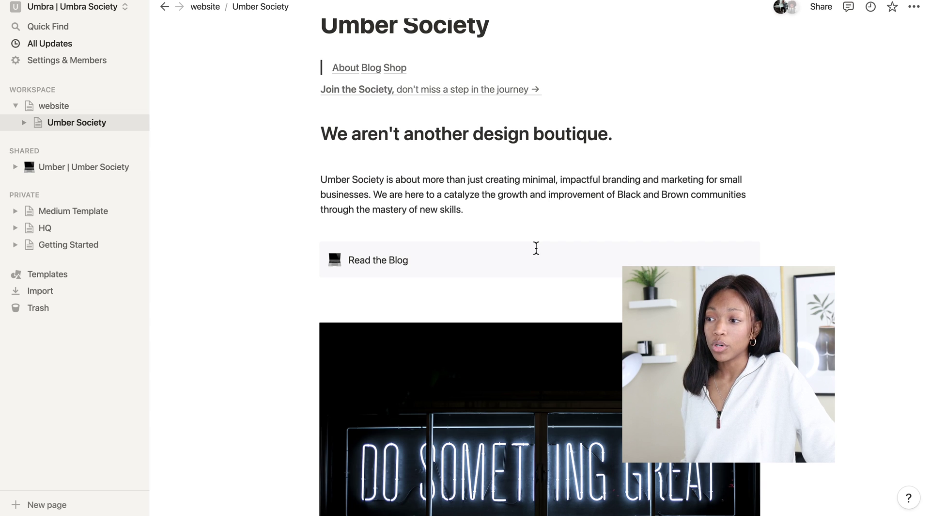
scroll(537, 248, "up", 2)
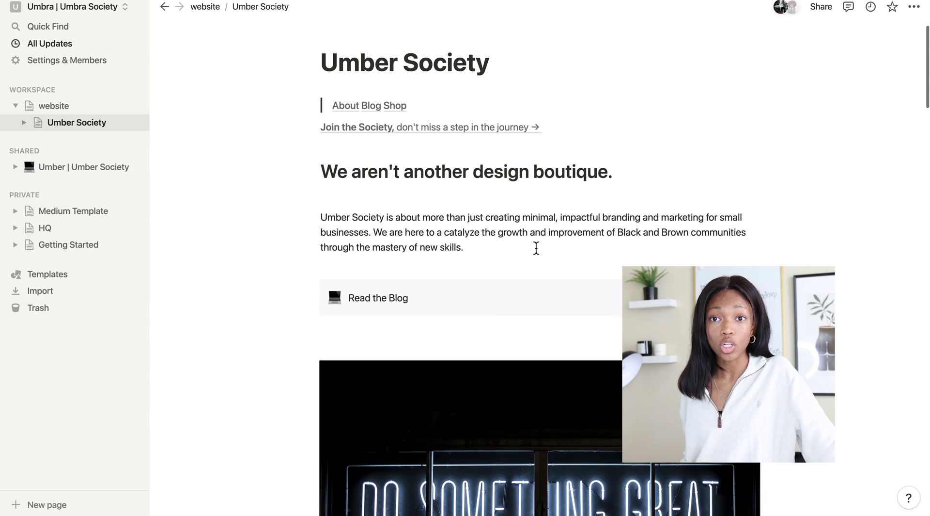
scroll(537, 248, "down", 1)
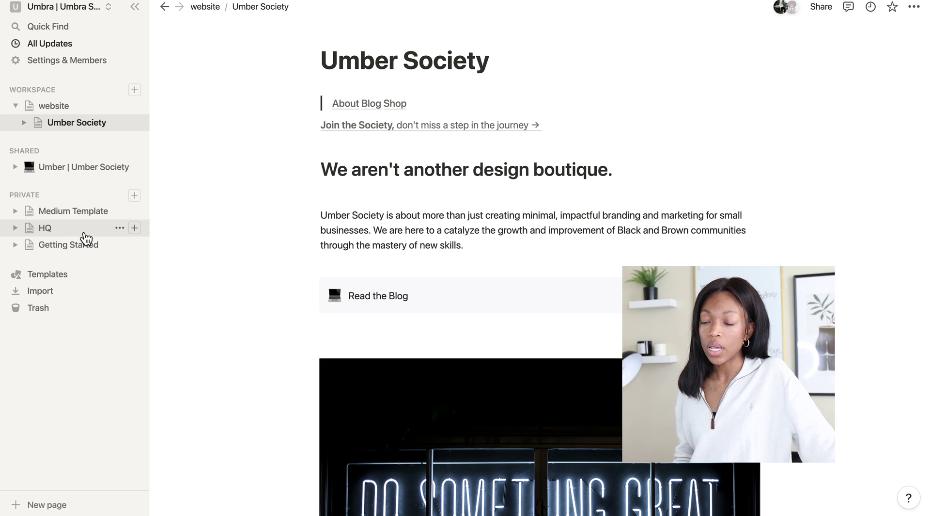
scroll(546, 251, "down", 5)
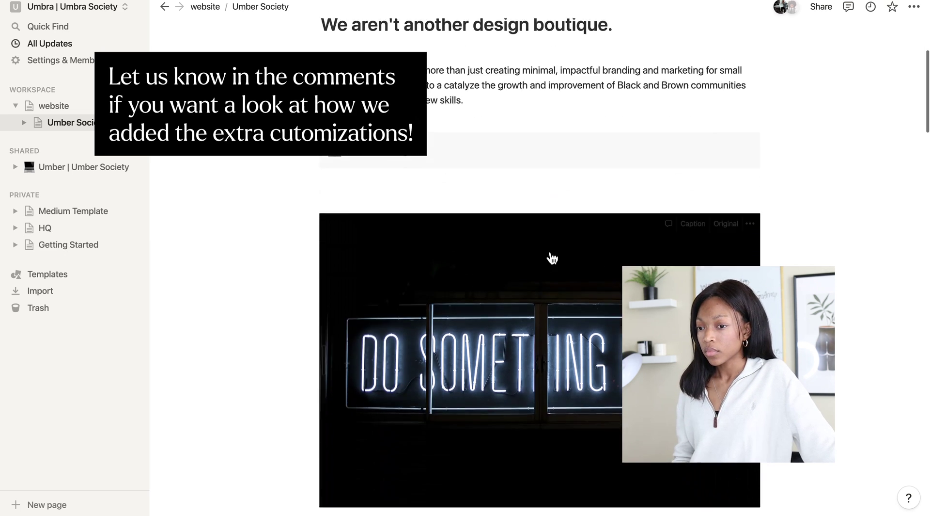
scroll(552, 258, "down", 10)
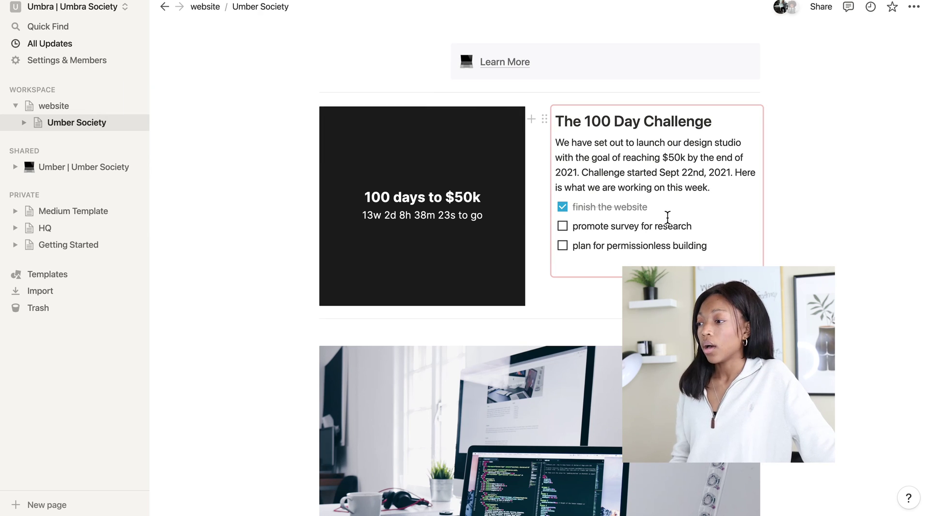
scroll(669, 215, "down", 5)
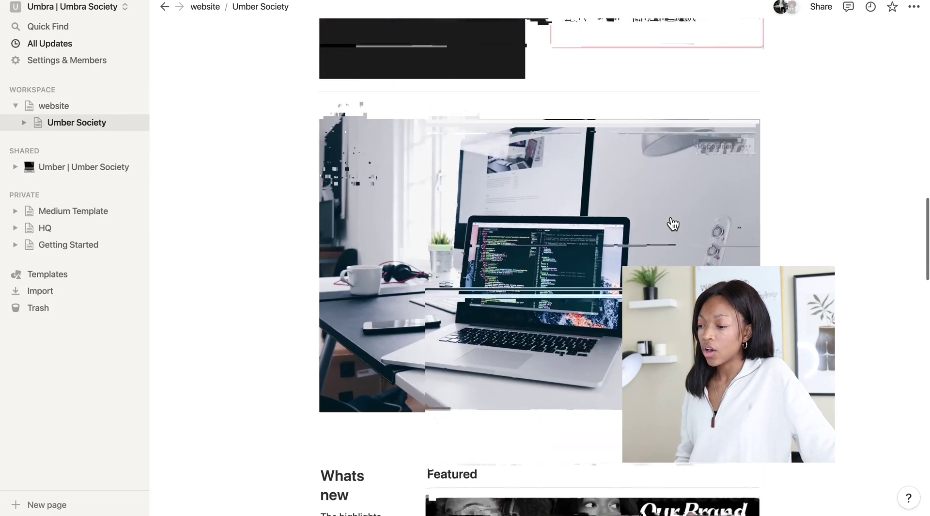
scroll(673, 224, "down", 15)
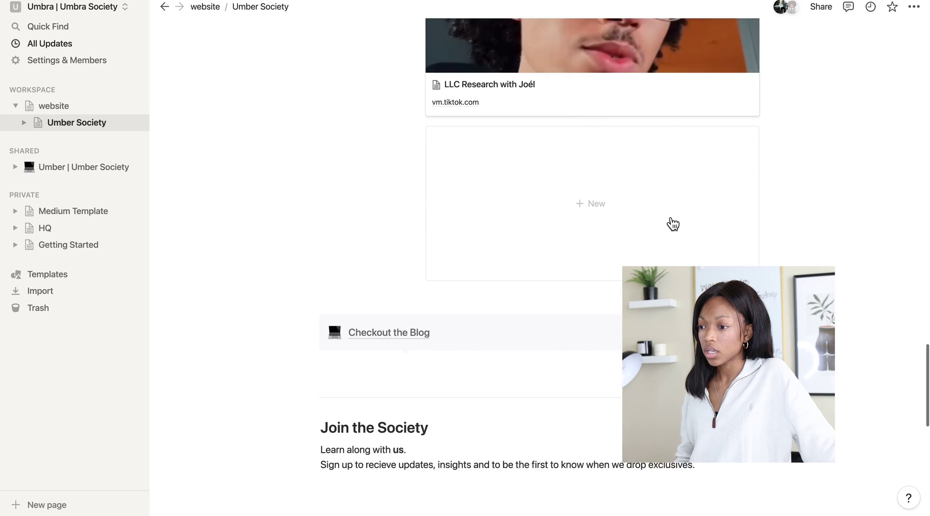
scroll(674, 224, "down", 10)
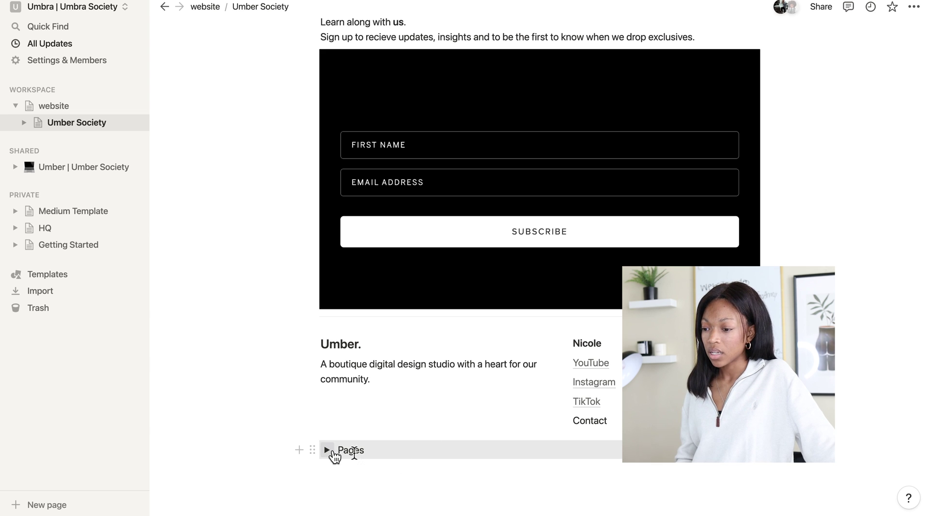
left_click(333, 451)
left_click(335, 453)
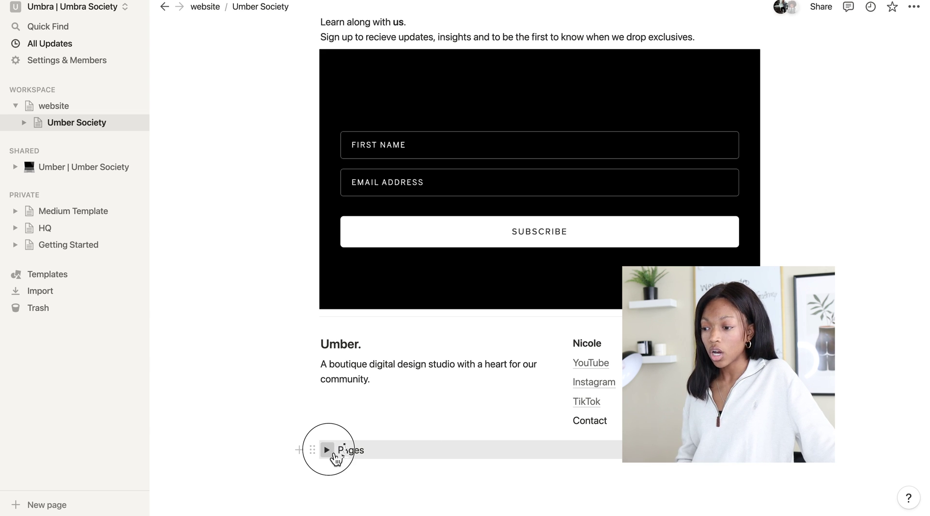
left_click(334, 453)
scroll(346, 446, "down", 2)
scroll(373, 392, "up", 2)
scroll(374, 392, "down", 3)
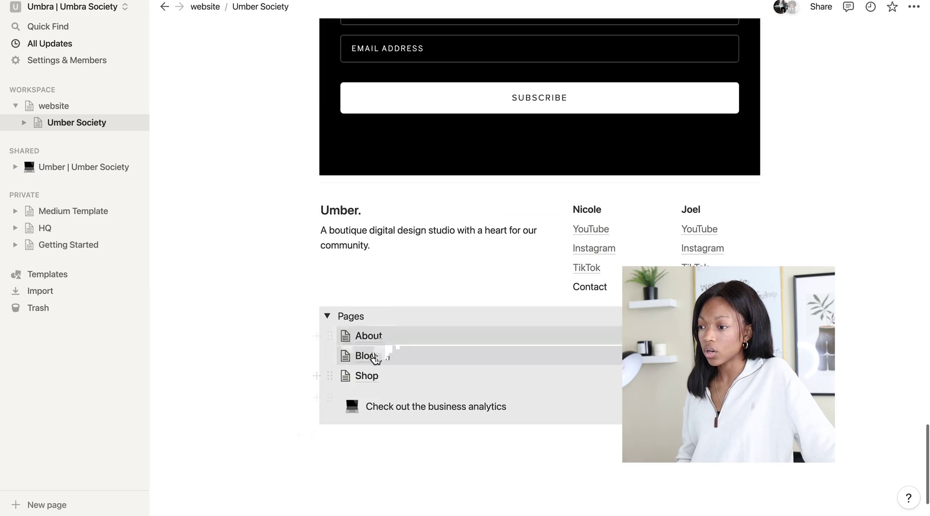
Step: Browse the Umber Society About subpage, then open the Shop subpage
left_click(369, 339)
scroll(369, 335, "down", 10)
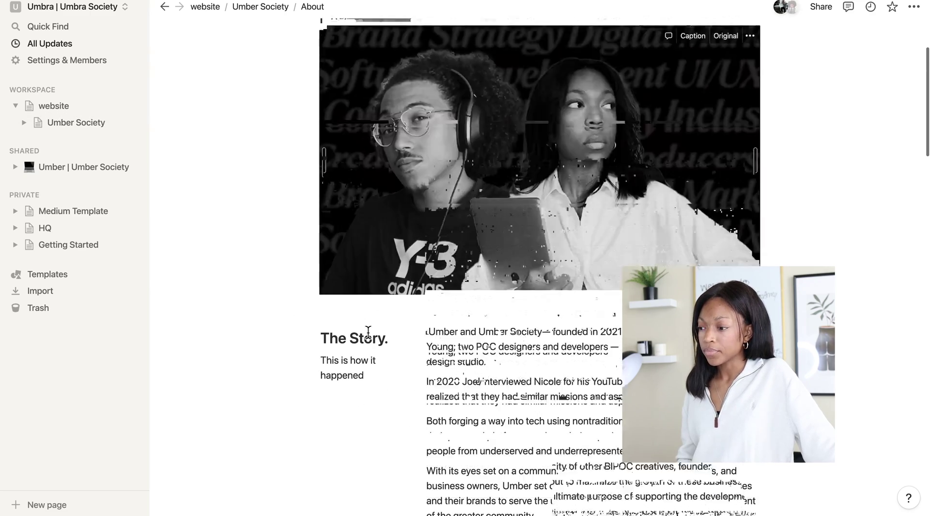
scroll(368, 332, "down", 6)
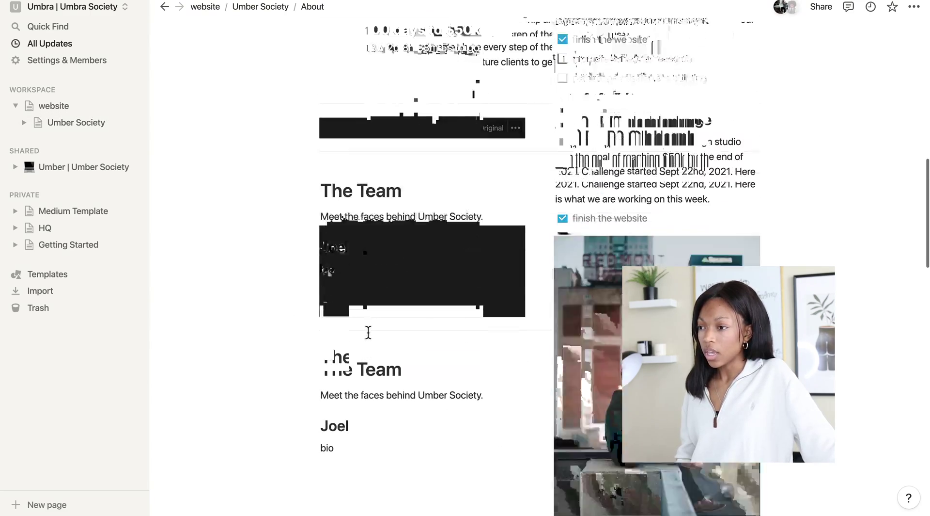
scroll(369, 332, "up", 4)
scroll(368, 332, "up", 10)
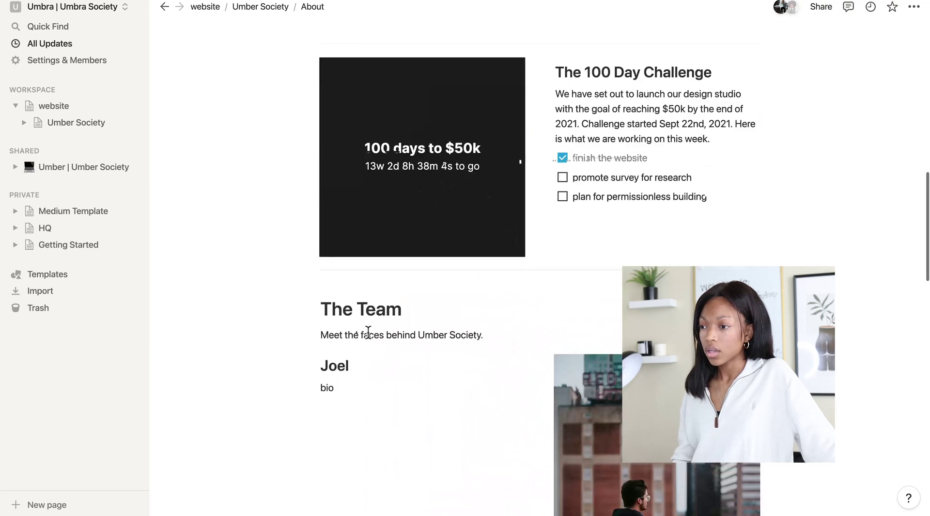
left_click(397, 146)
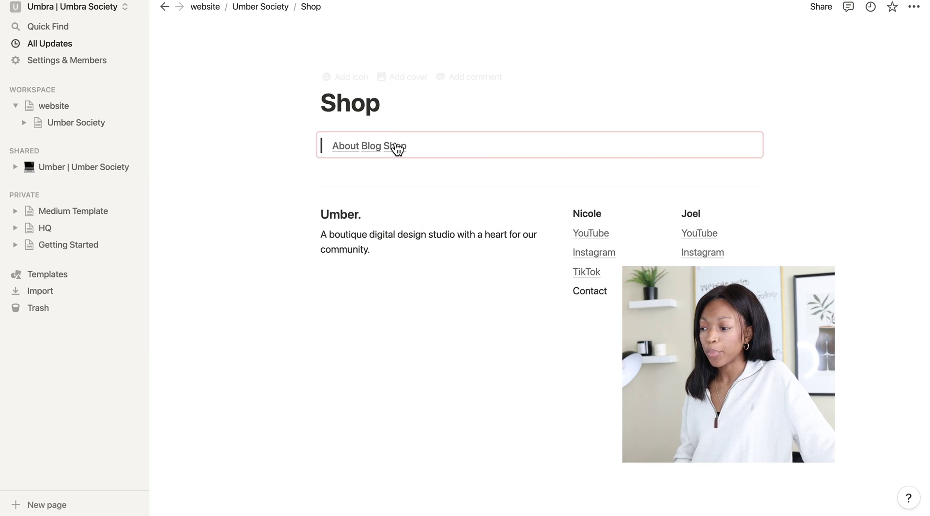
scroll(455, 228, "down", 5)
scroll(455, 228, "up", 5)
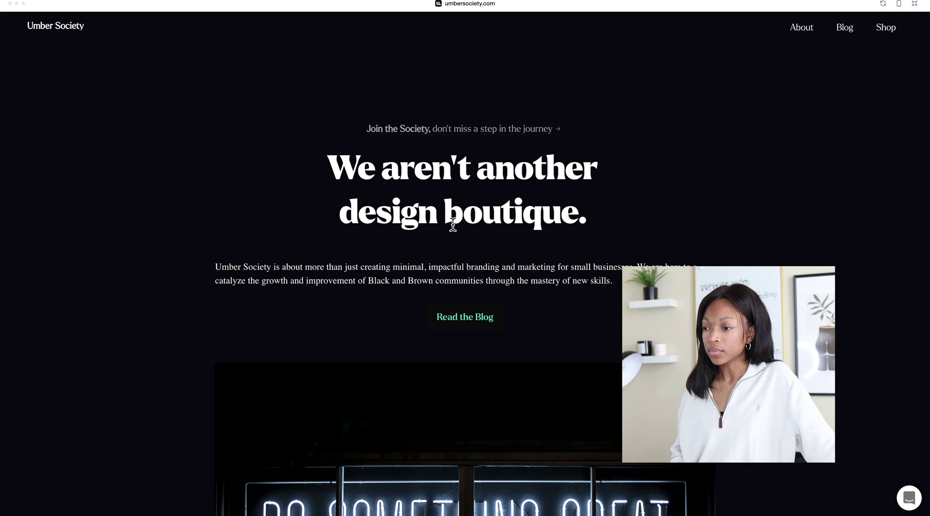
scroll(452, 225, "down", 10)
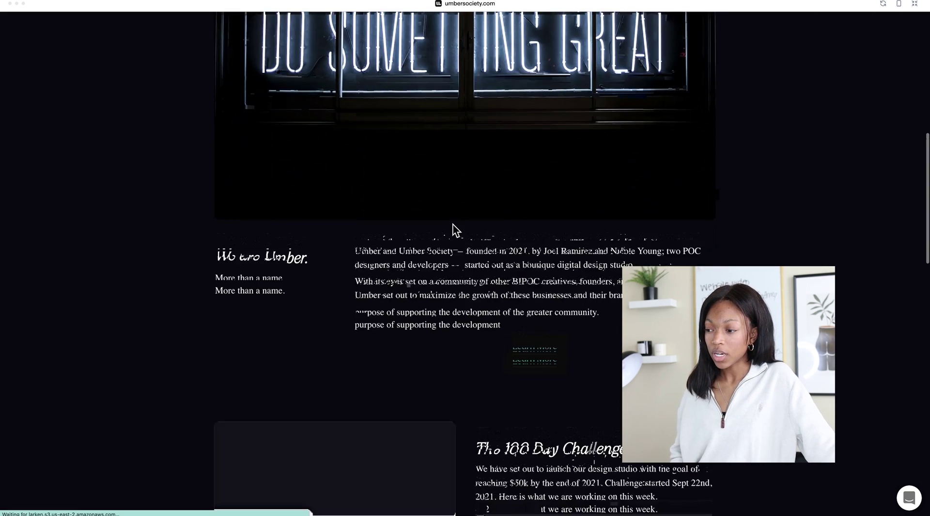
scroll(453, 224, "down", 7)
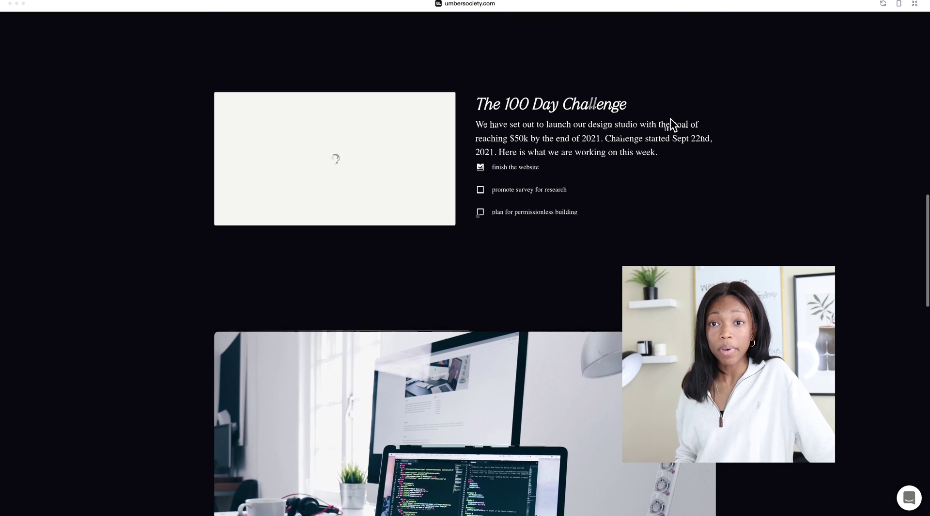
scroll(671, 118, "down", 1)
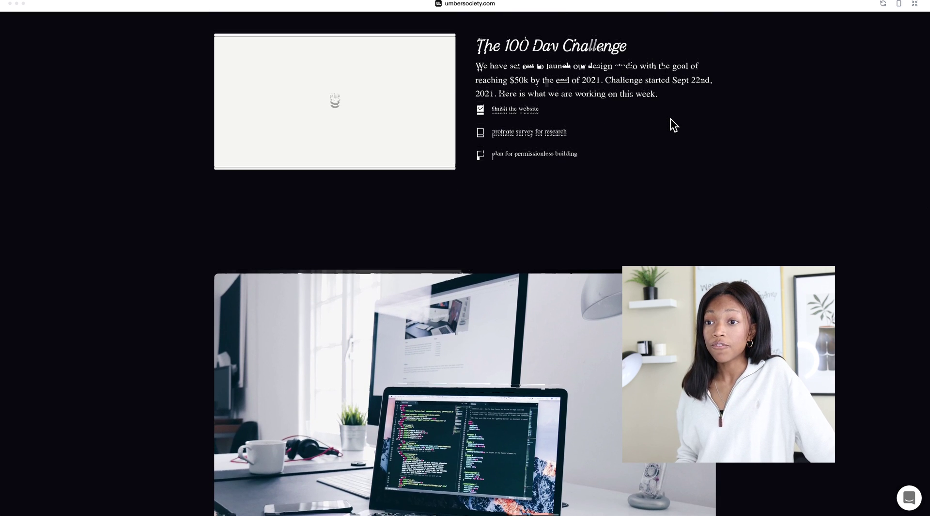
scroll(671, 120, "down", 2)
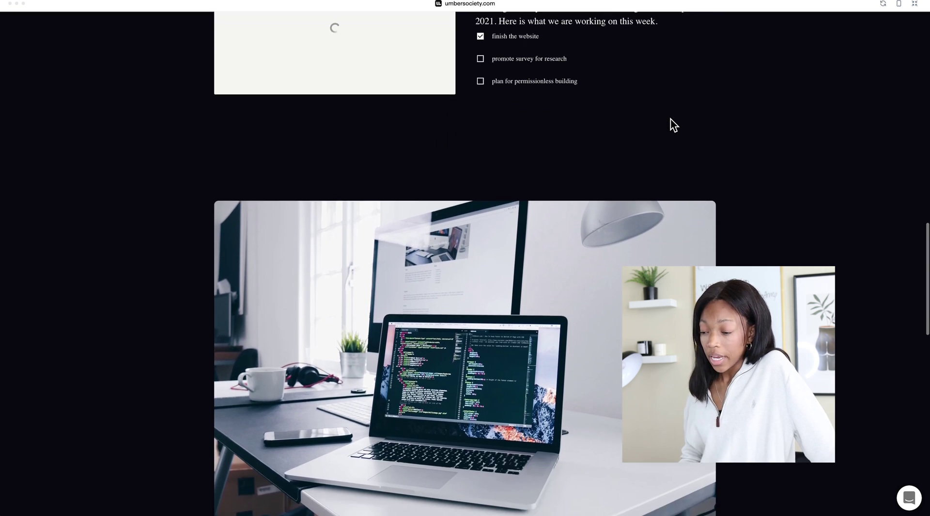
scroll(670, 118, "down", 10)
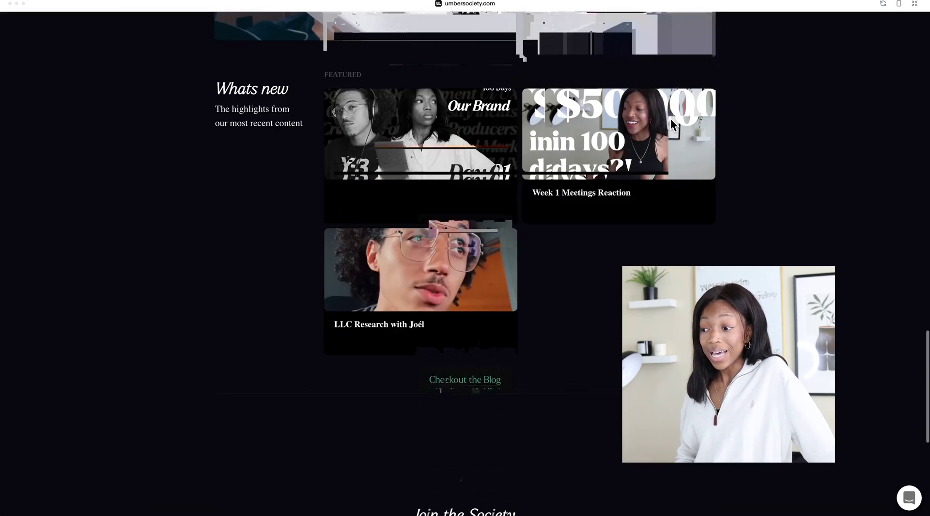